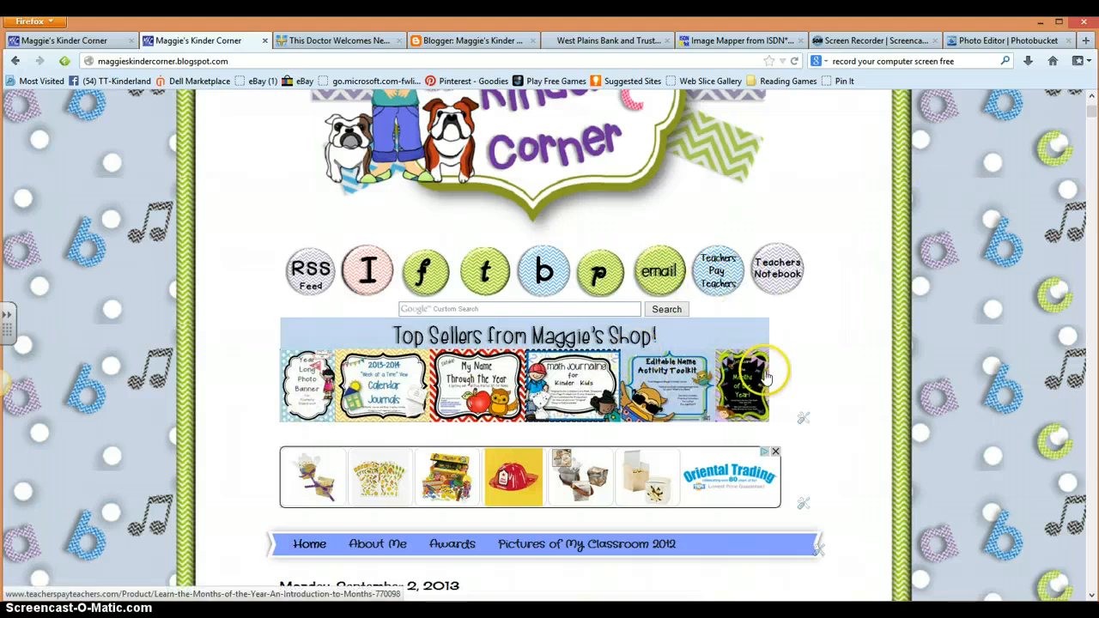
Switch to Photobucket, leave the resize editor for the Top Sellers banner's photo page, and copy its direct link
click(990, 41)
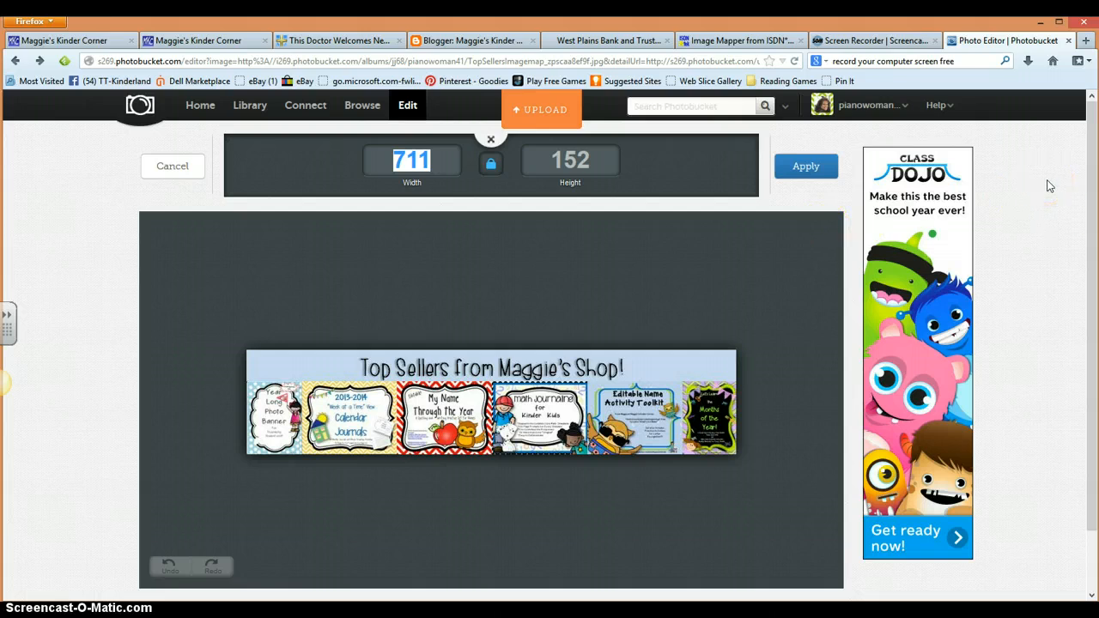
click(14, 61)
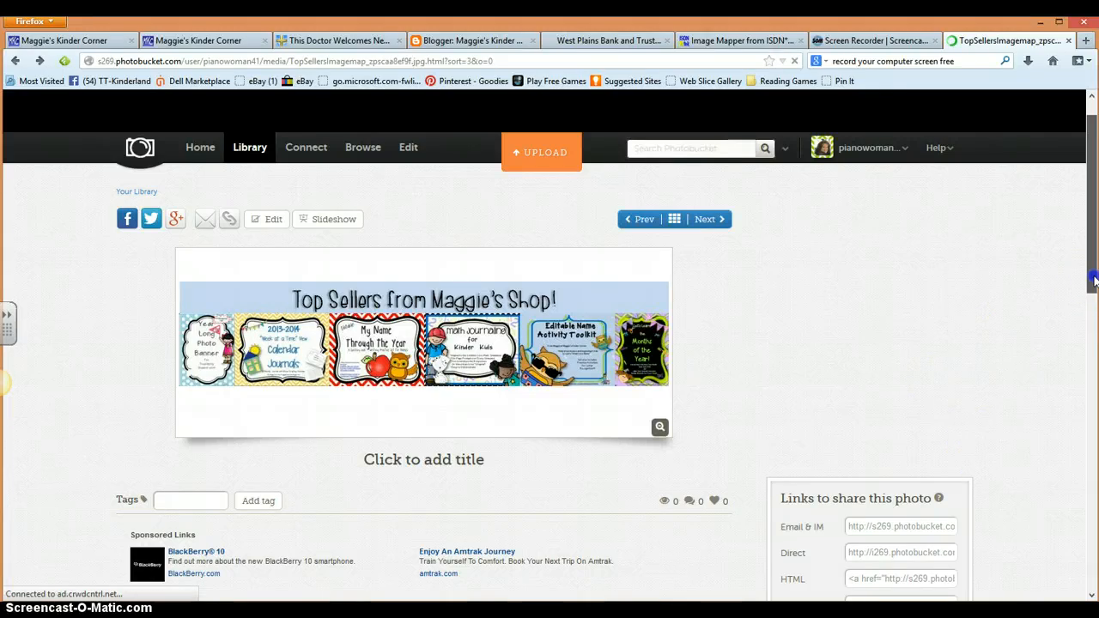
scroll(1084, 295, down, 3)
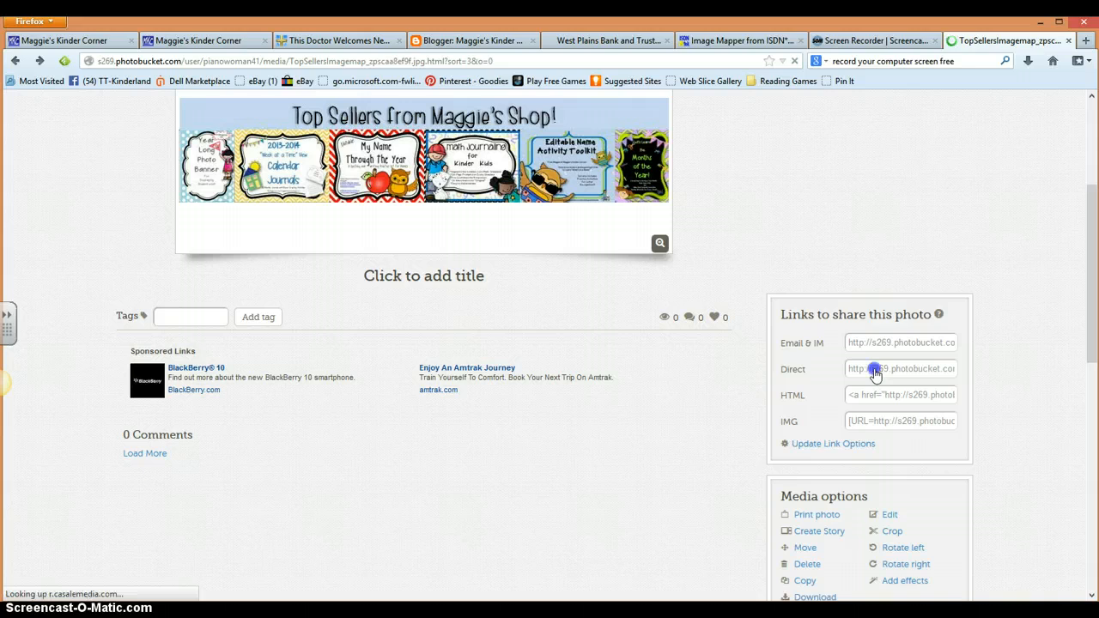
click(875, 373)
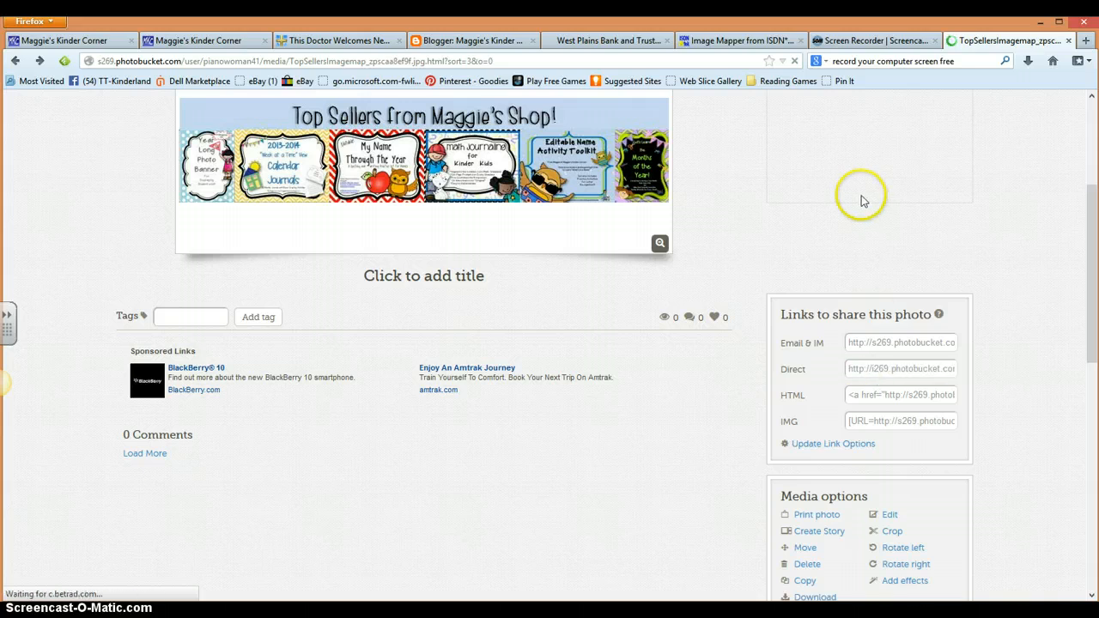
In the ISDNtek Image Mapper, add a link hotspot fitted over the Year Long Photo Banner thumbnail and activate its link field
click(712, 38)
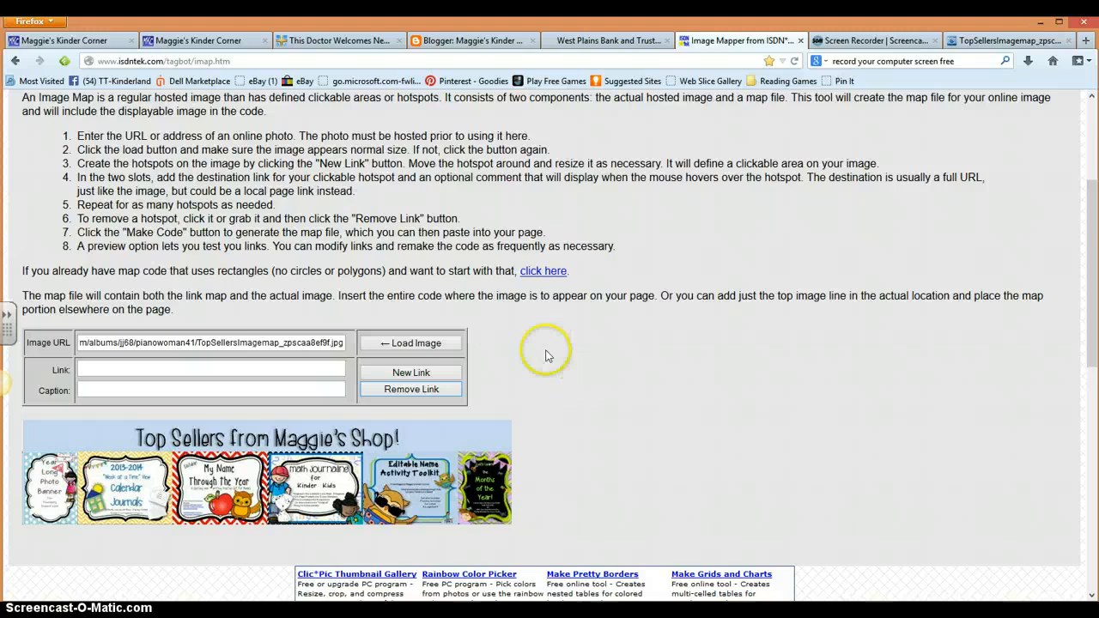
click(332, 342)
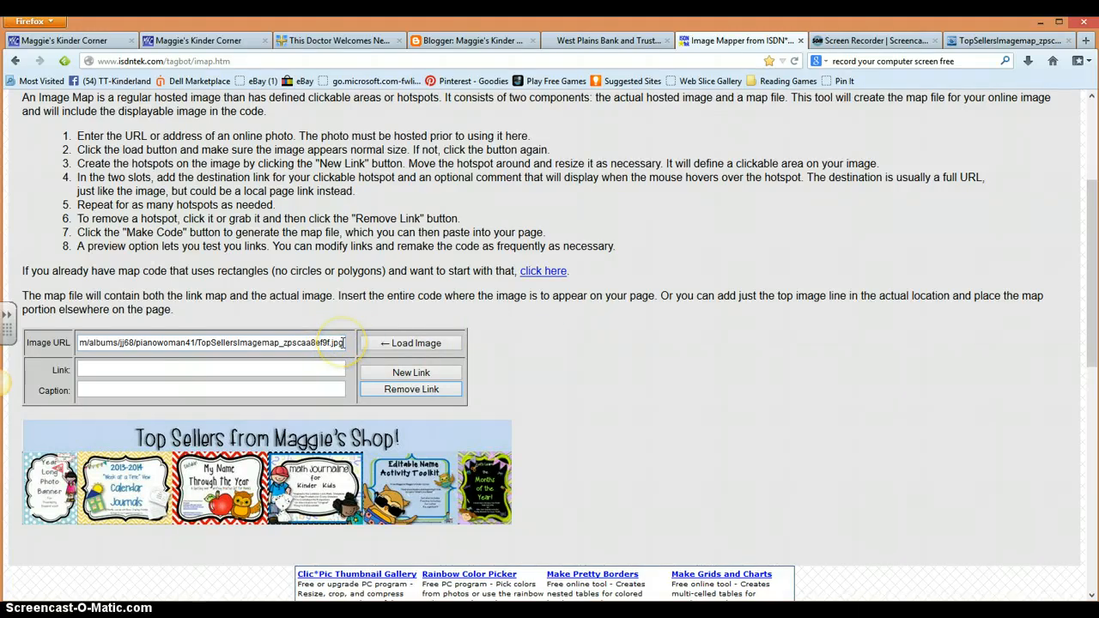
click(659, 427)
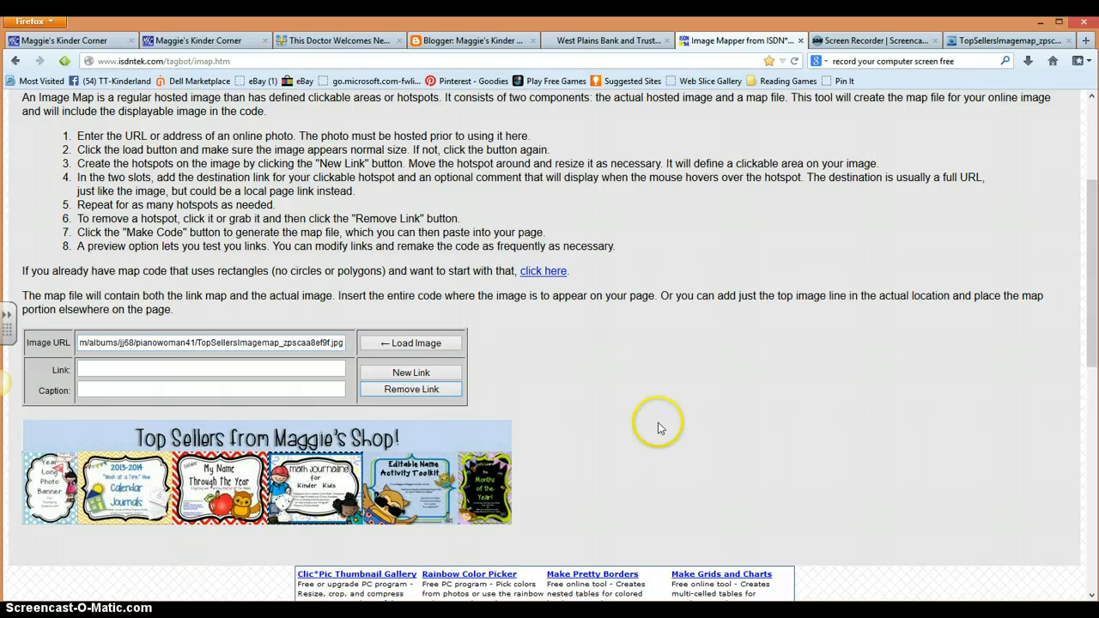
click(397, 375)
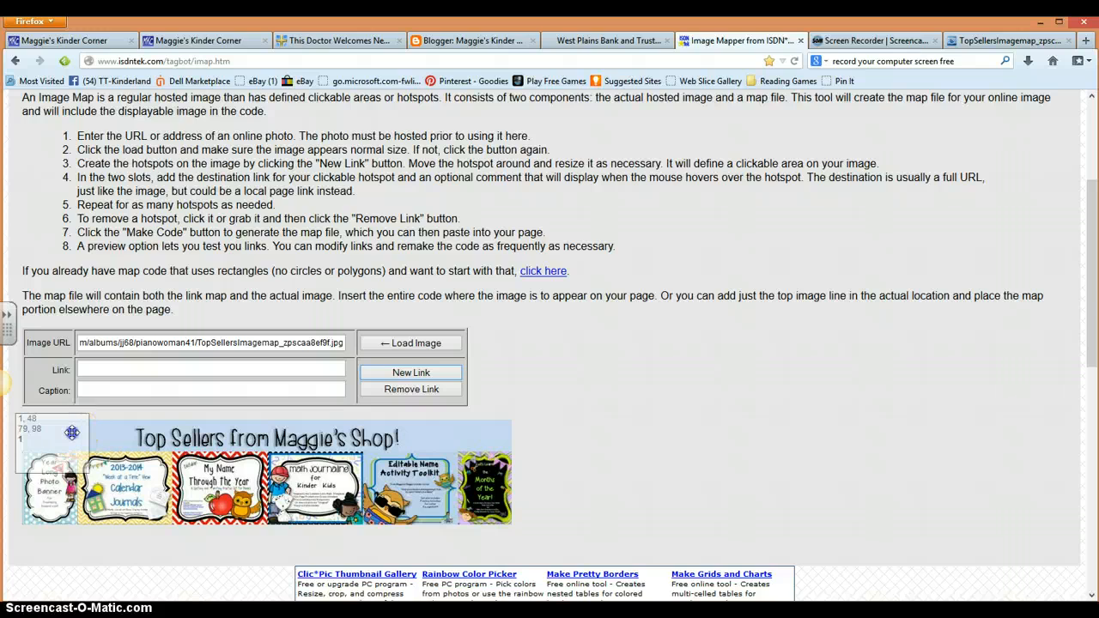
drag(72, 434, 82, 476)
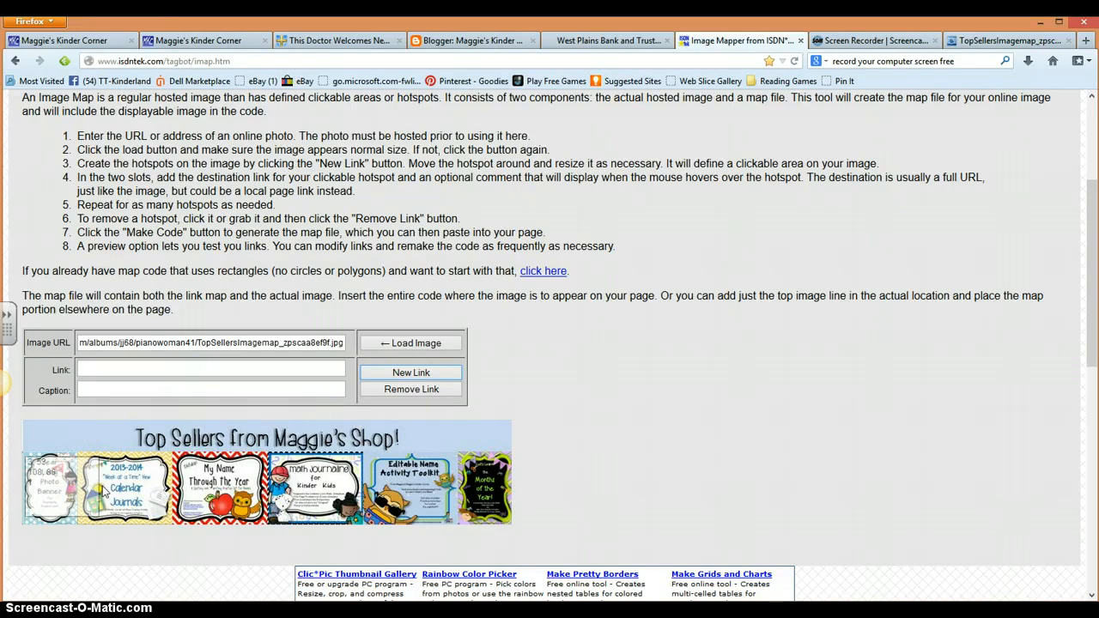
drag(96, 483, 84, 484)
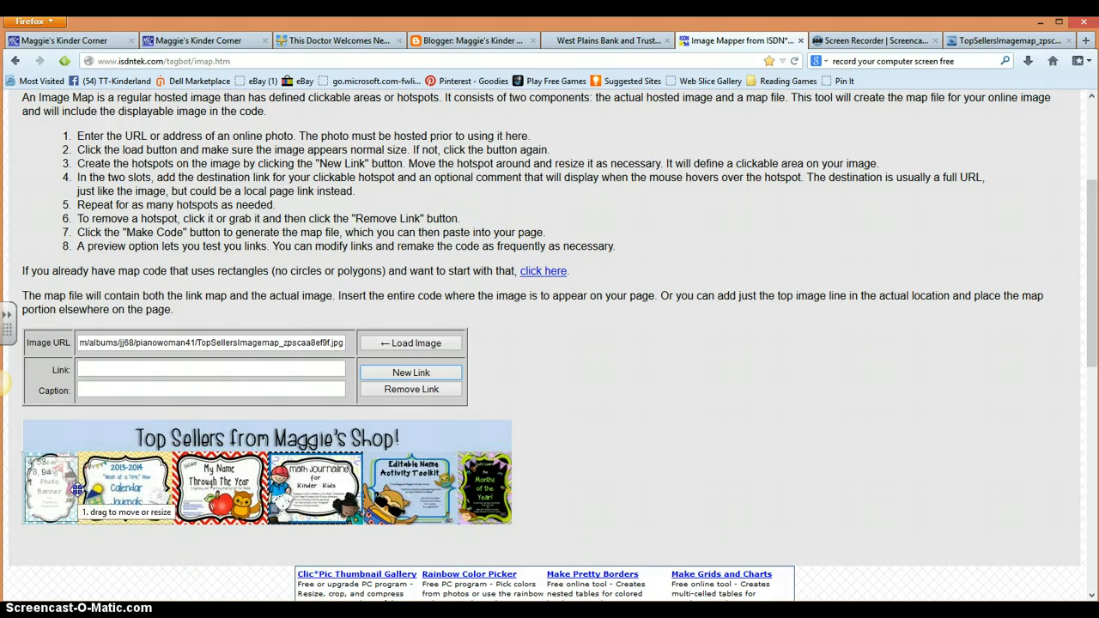
click(152, 371)
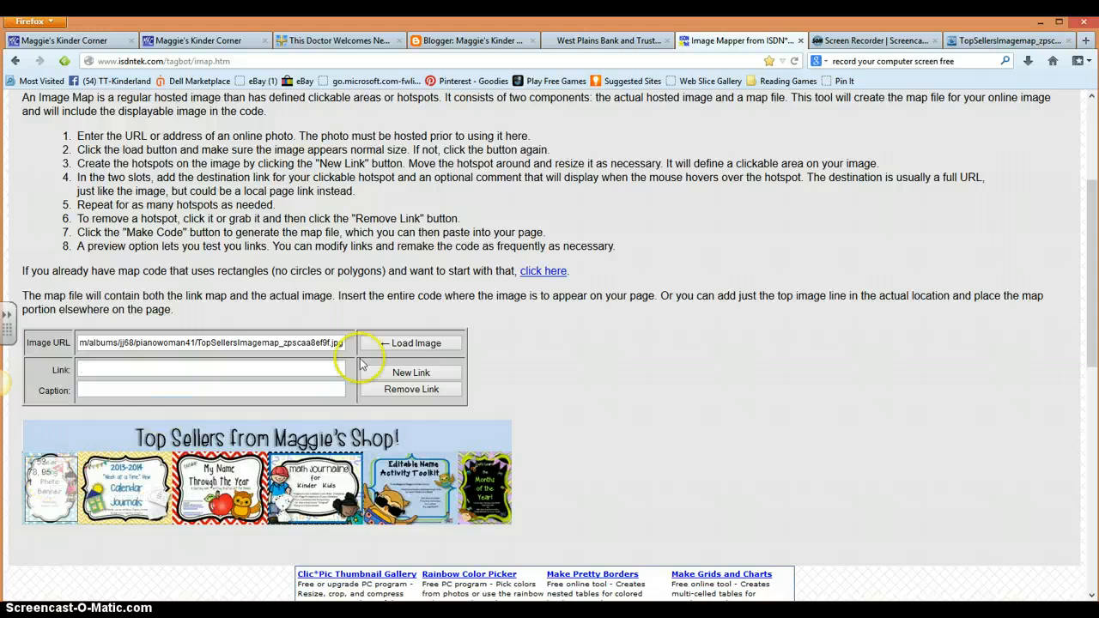
Add two more link hotspots, one over the Calendar Journals thumbnail and one over My Name Through the Year
click(437, 388)
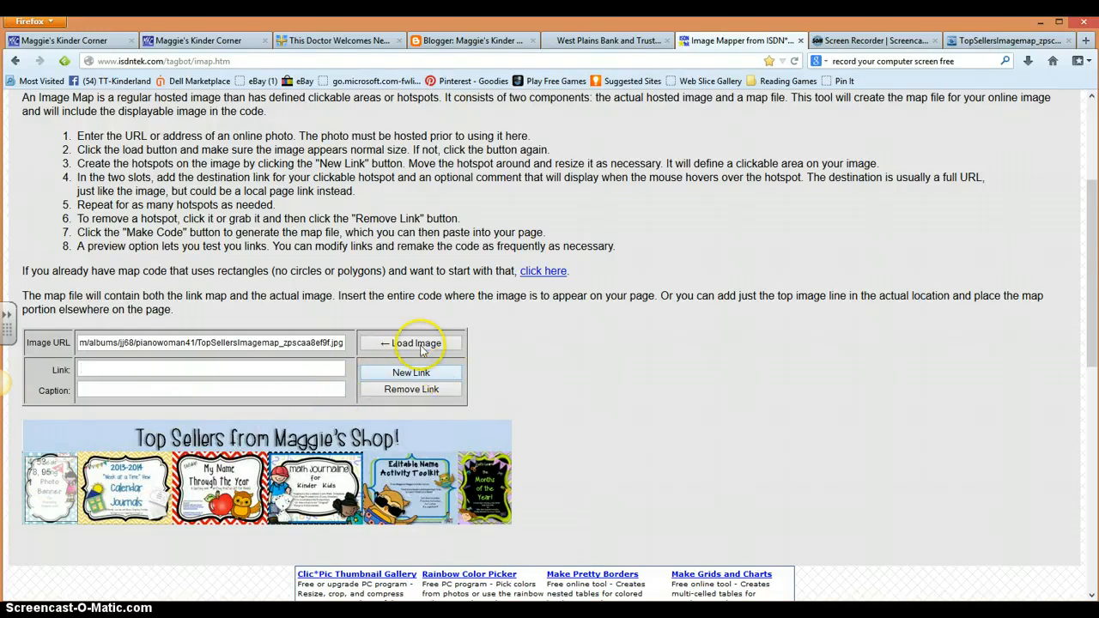
click(411, 372)
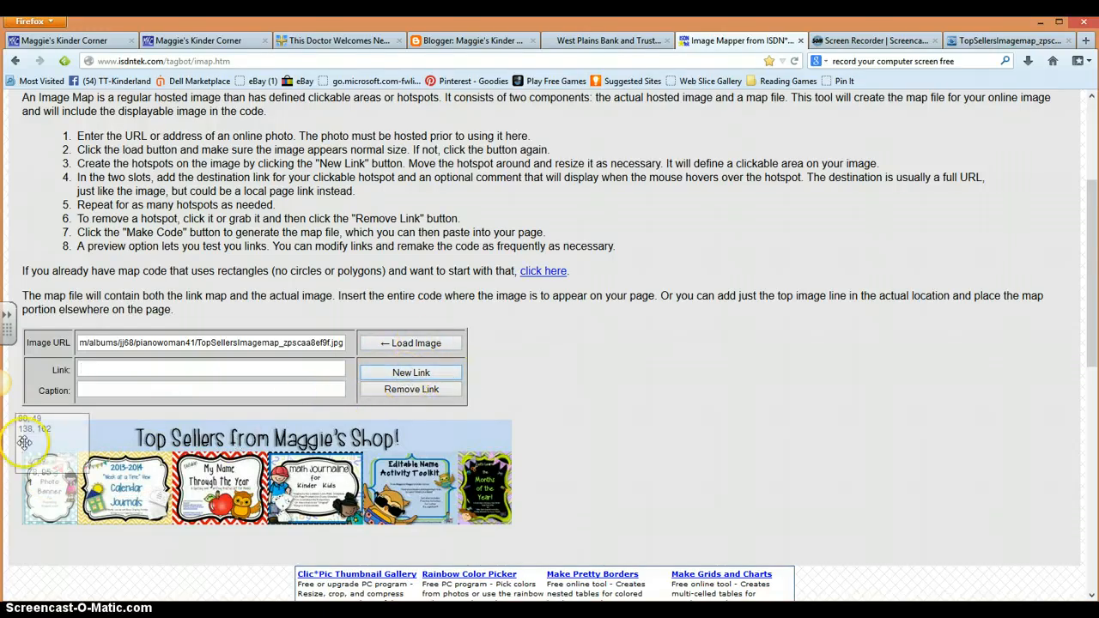
drag(43, 444, 117, 491)
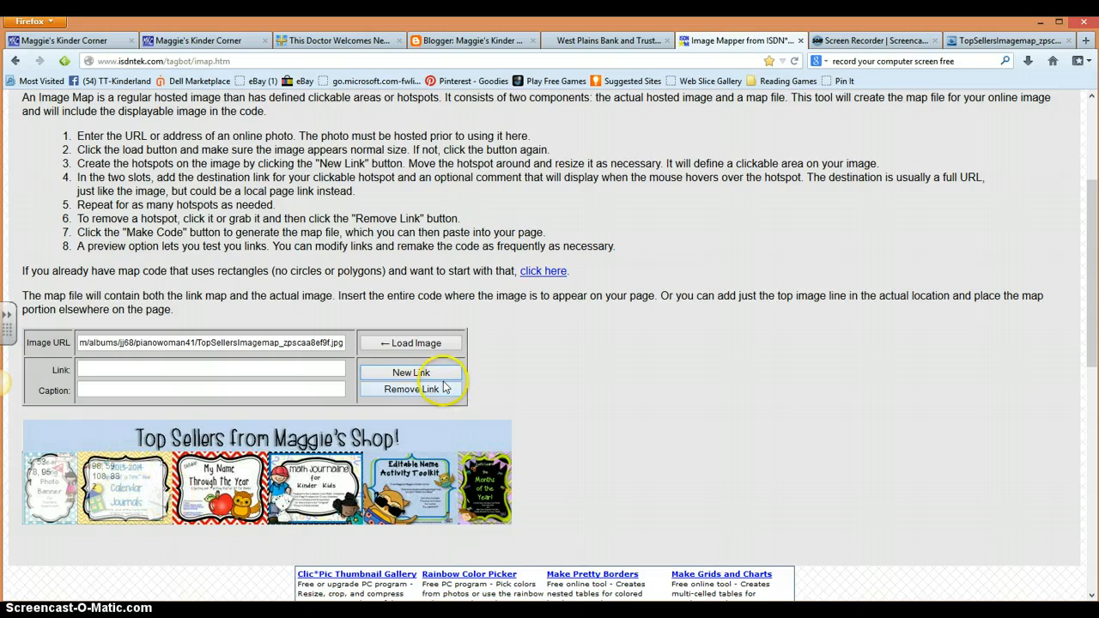
click(436, 376)
drag(47, 430, 236, 474)
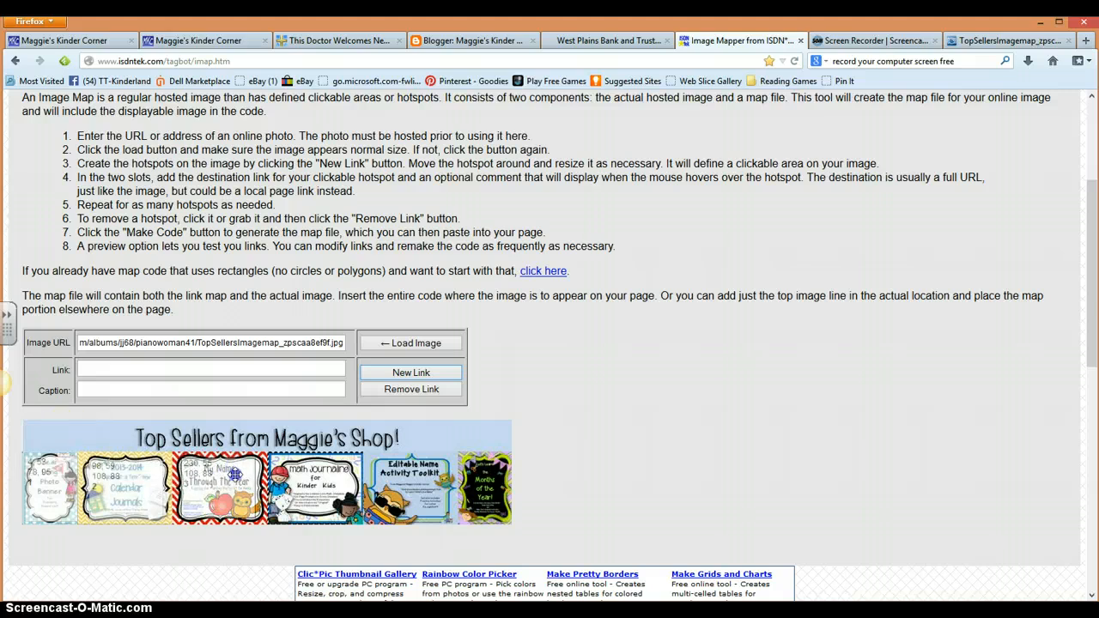
click(246, 370)
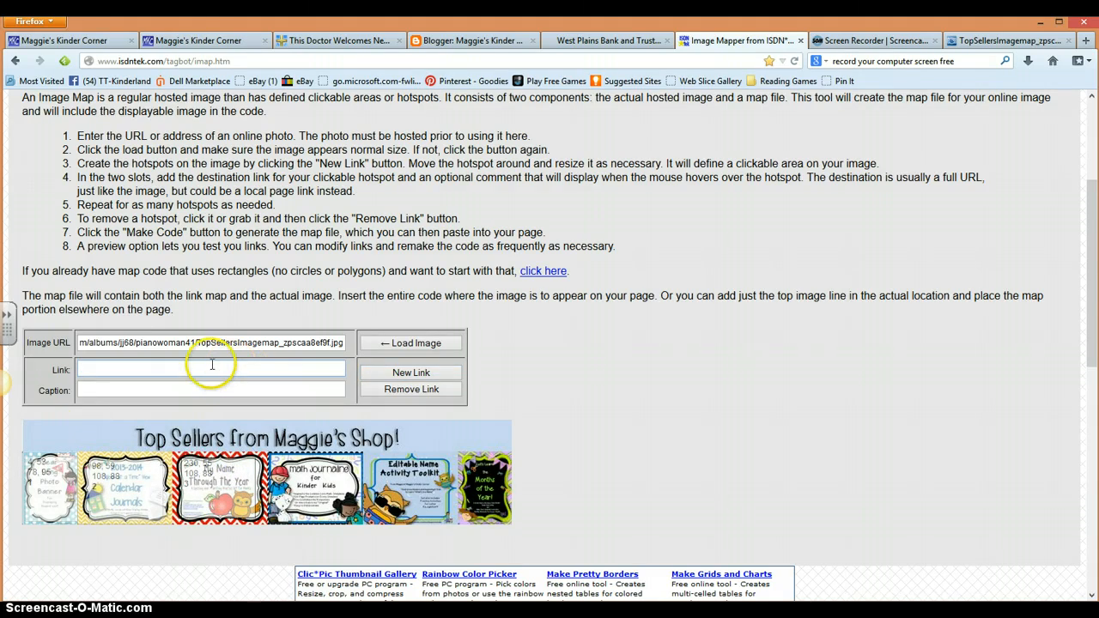
click(244, 389)
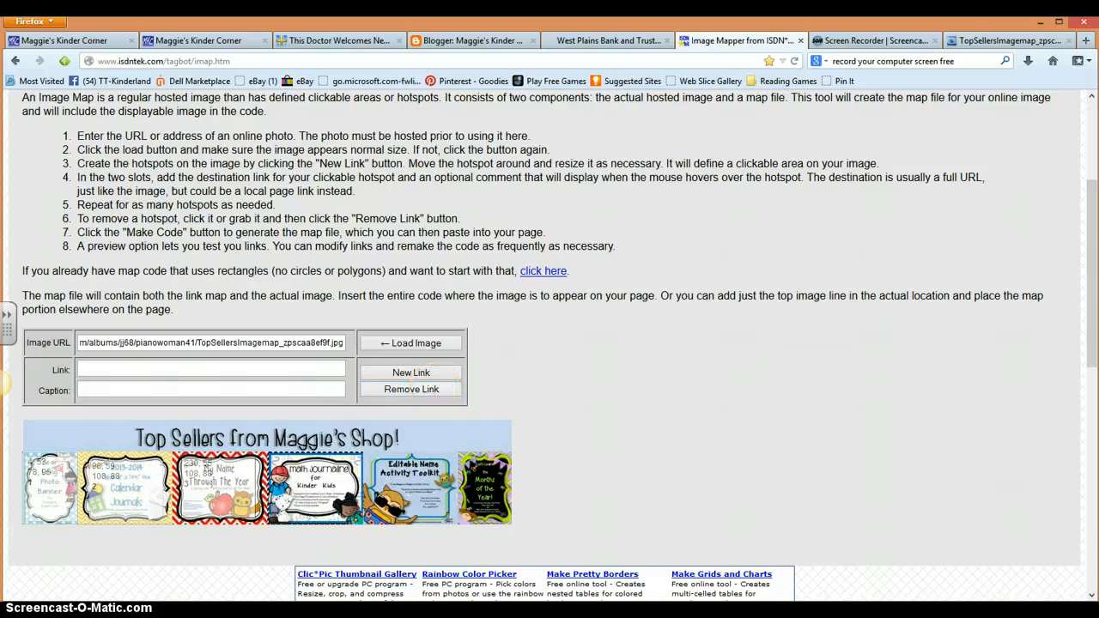
Select and copy the entire image map code from the code box below the banner
scroll(1090, 318, down, 5)
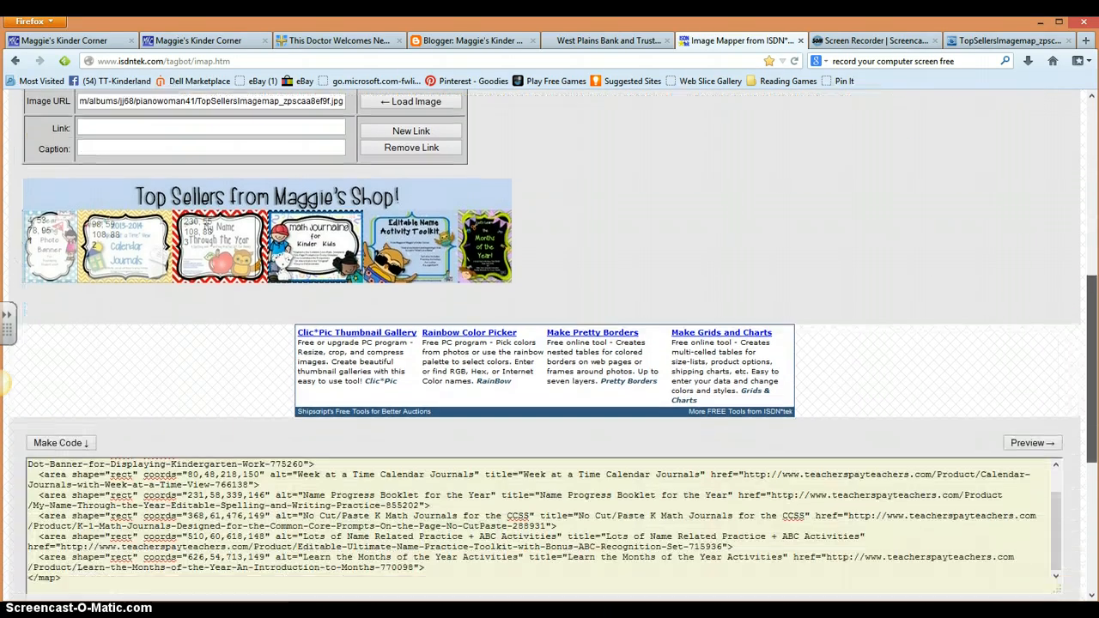
scroll(550, 343, down, 1)
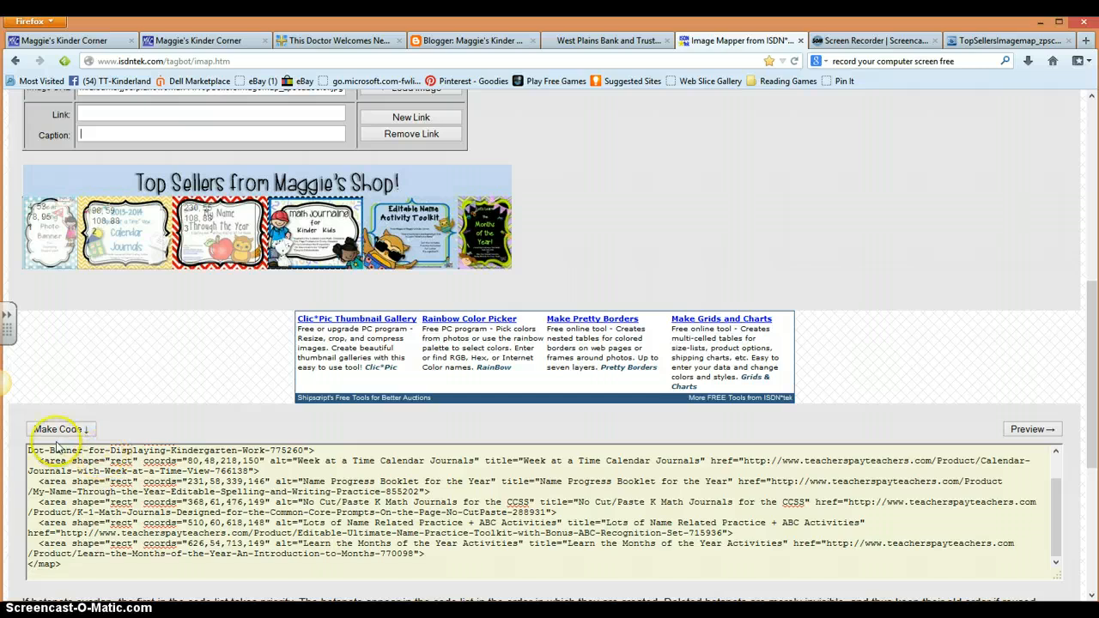
click(28, 450)
key(ctrl+a)
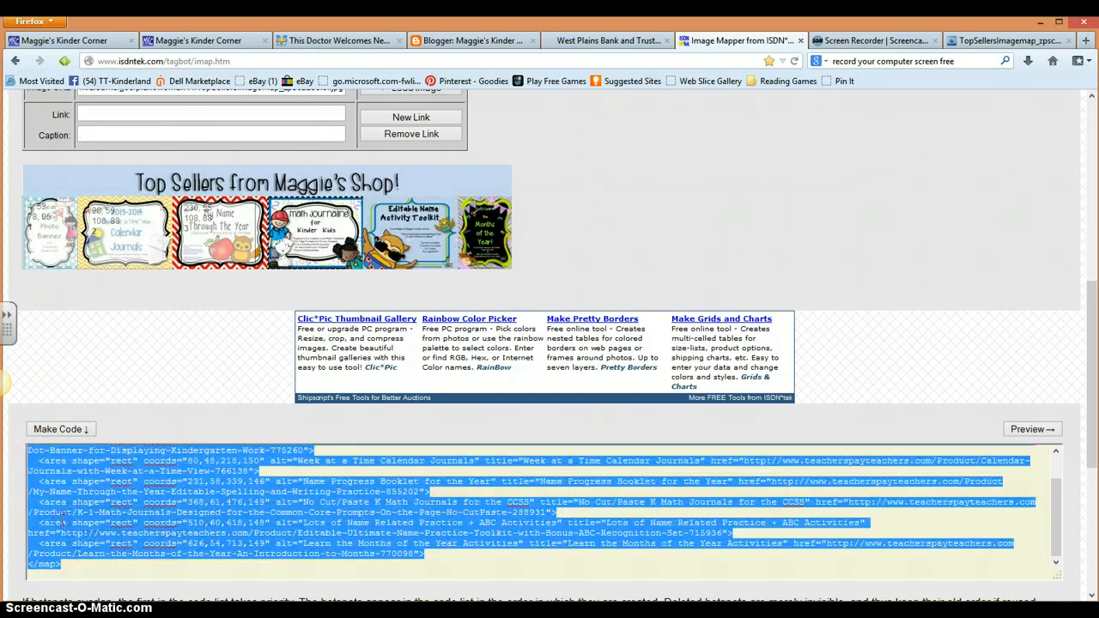
right_click(62, 518)
click(140, 377)
From the Maggie's Kinder Corner blog, go to Blogger's Layout page and open the "Keep Up with the LatEsT News" gadget for editing
click(212, 39)
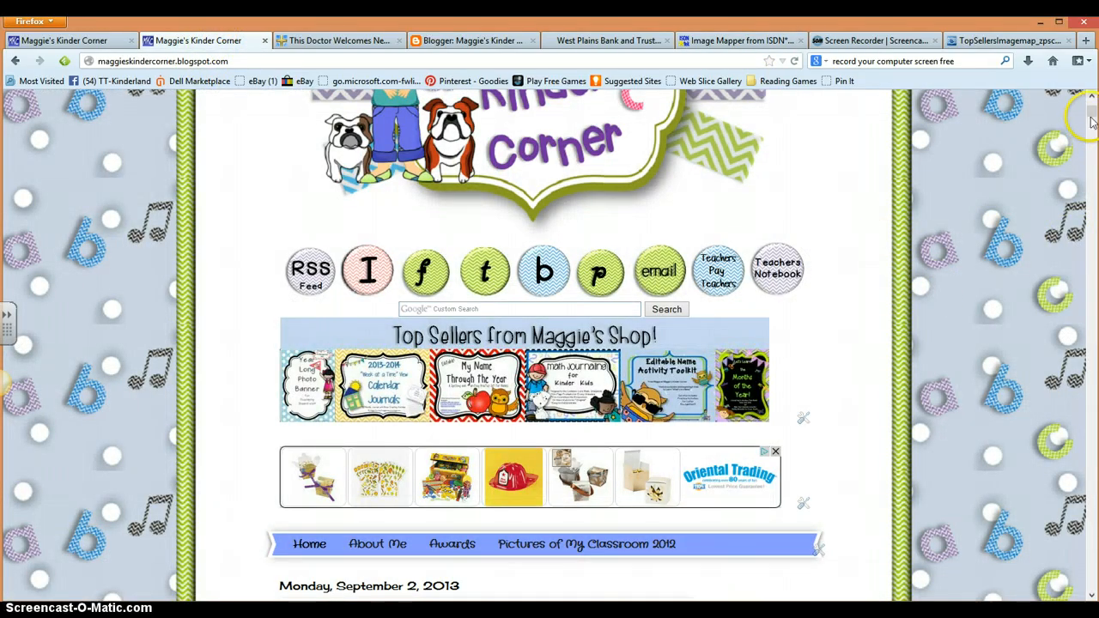
drag(1091, 120, 1093, 102)
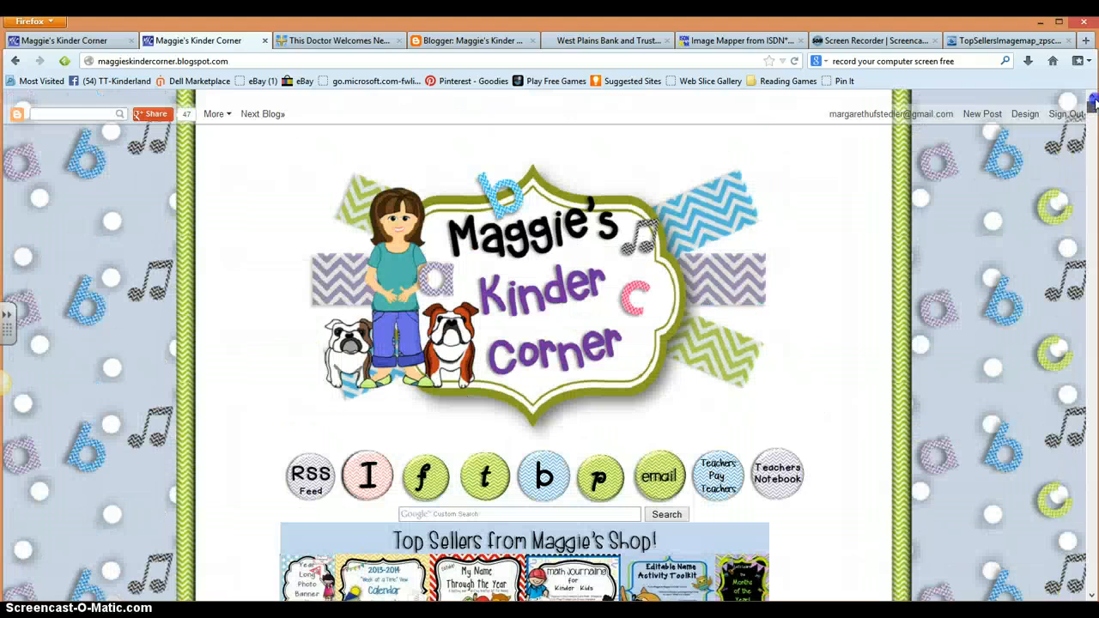
click(1024, 113)
click(833, 222)
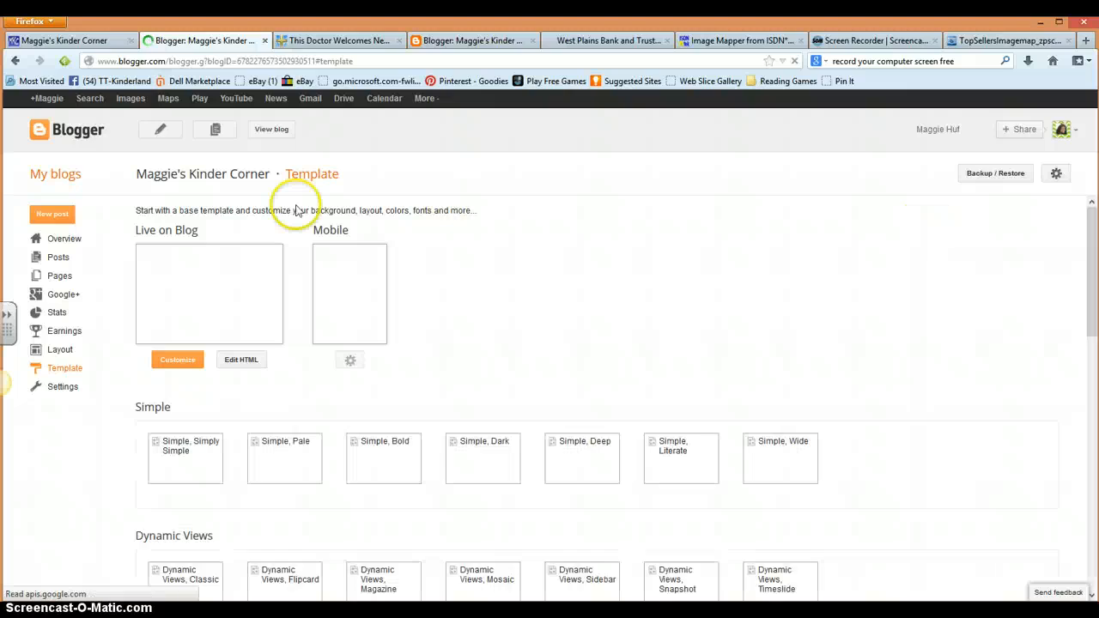
click(61, 349)
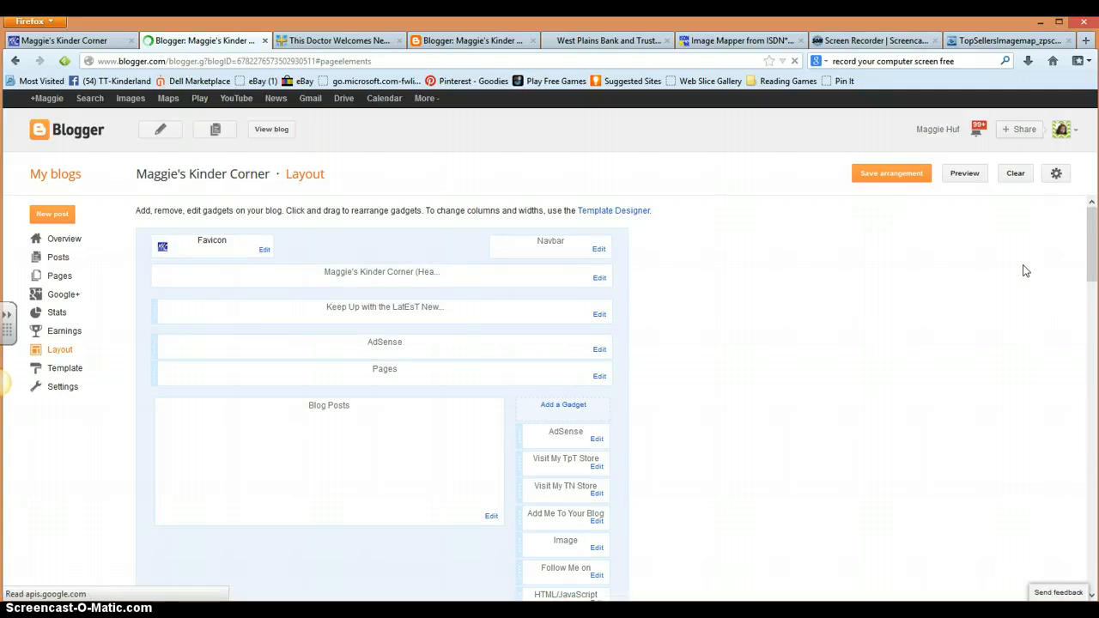
click(598, 316)
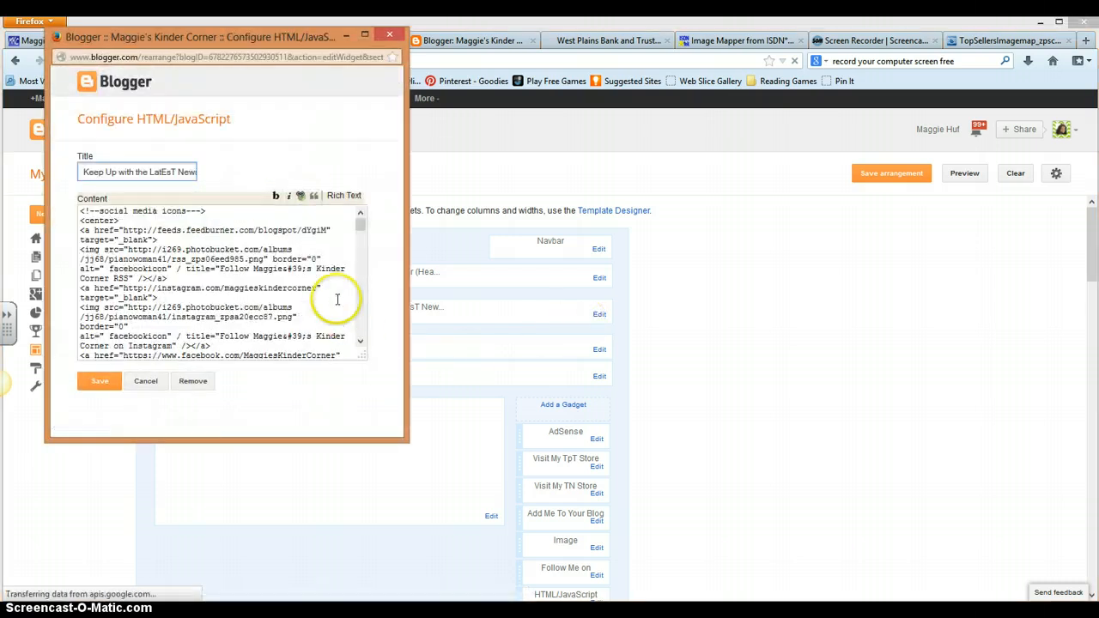
Locate and highlight the banner's image map code after the closing center tag in the gadget's content, then cancel without saving
drag(360, 221, 358, 305)
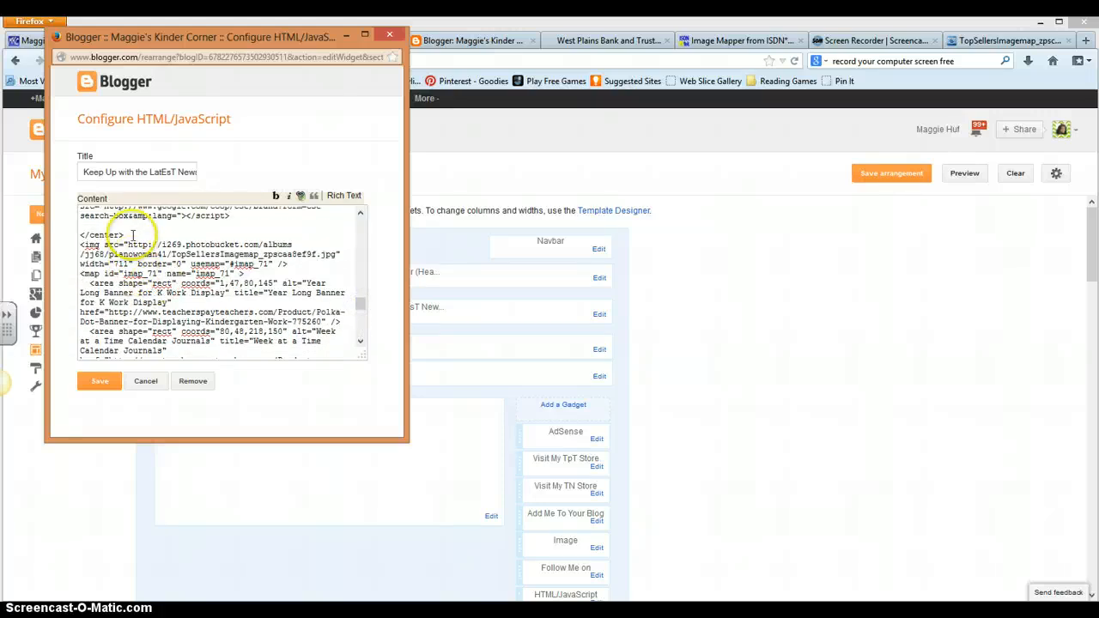
click(80, 247)
drag(80, 246, 261, 365)
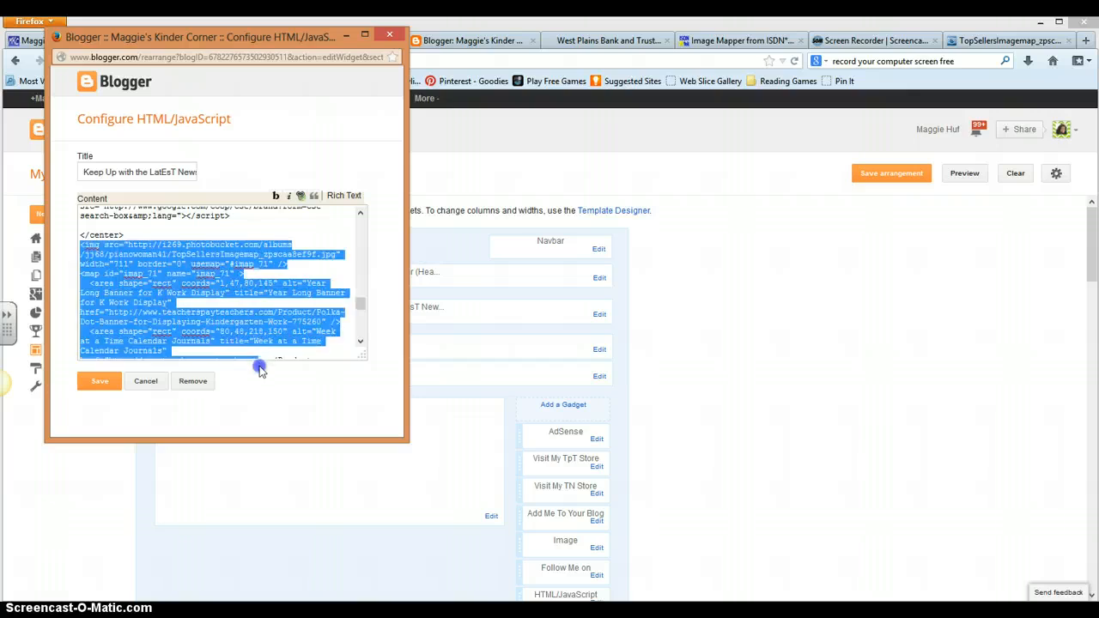
mouse_move(342, 371)
mouse_down()
mouse_move(336, 352)
mouse_move(337, 364)
mouse_up()
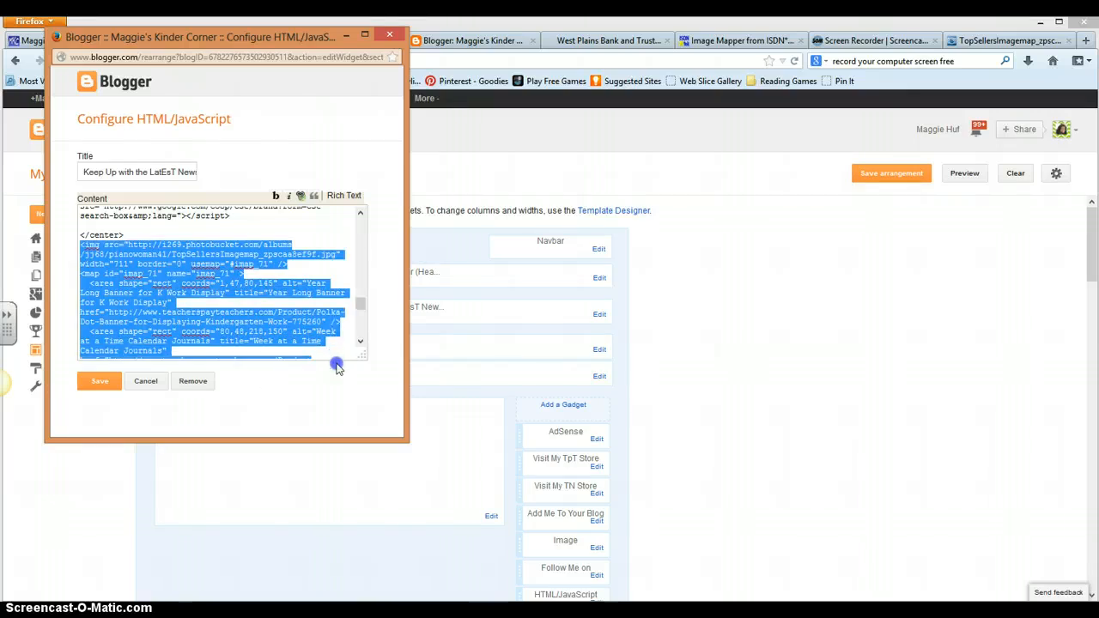
drag(363, 299, 225, 358)
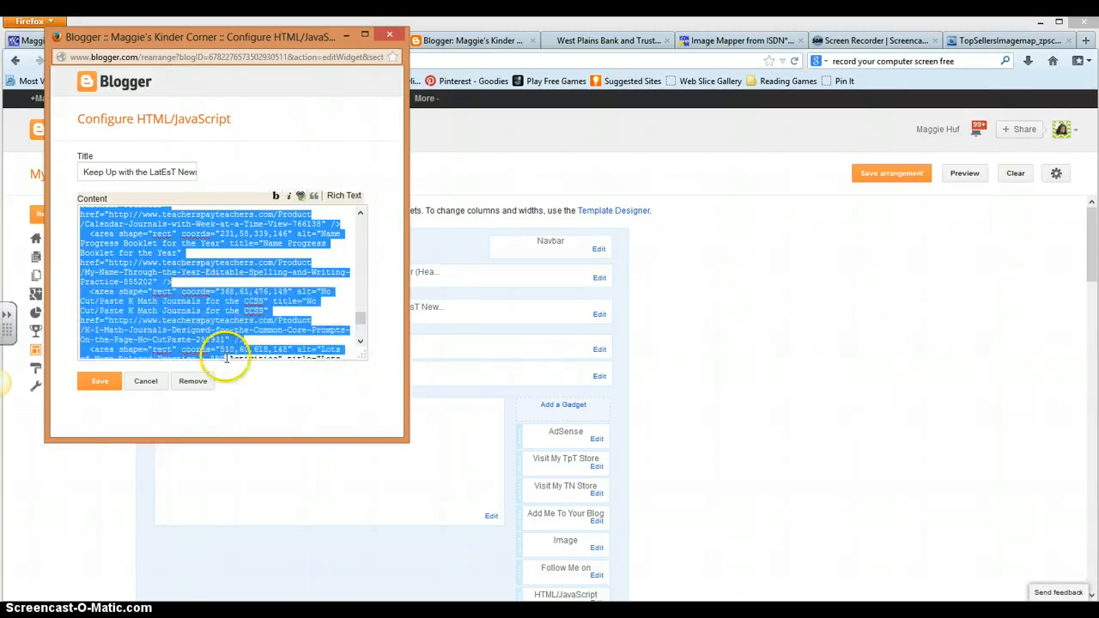
click(158, 382)
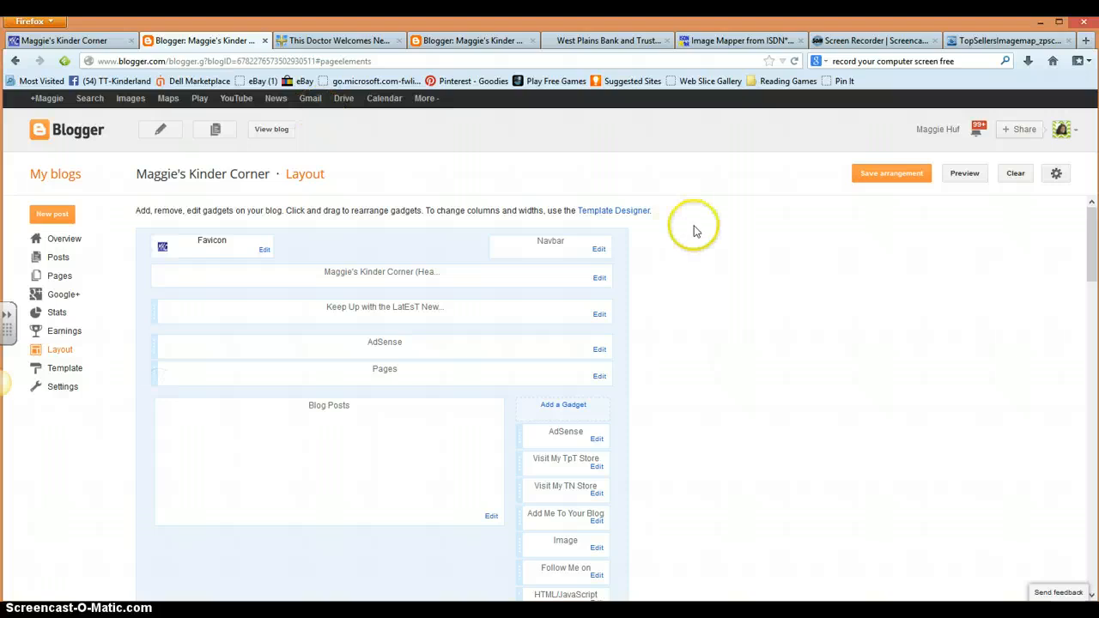
View the live blog and examine the Top Sellers banner below the header
click(271, 129)
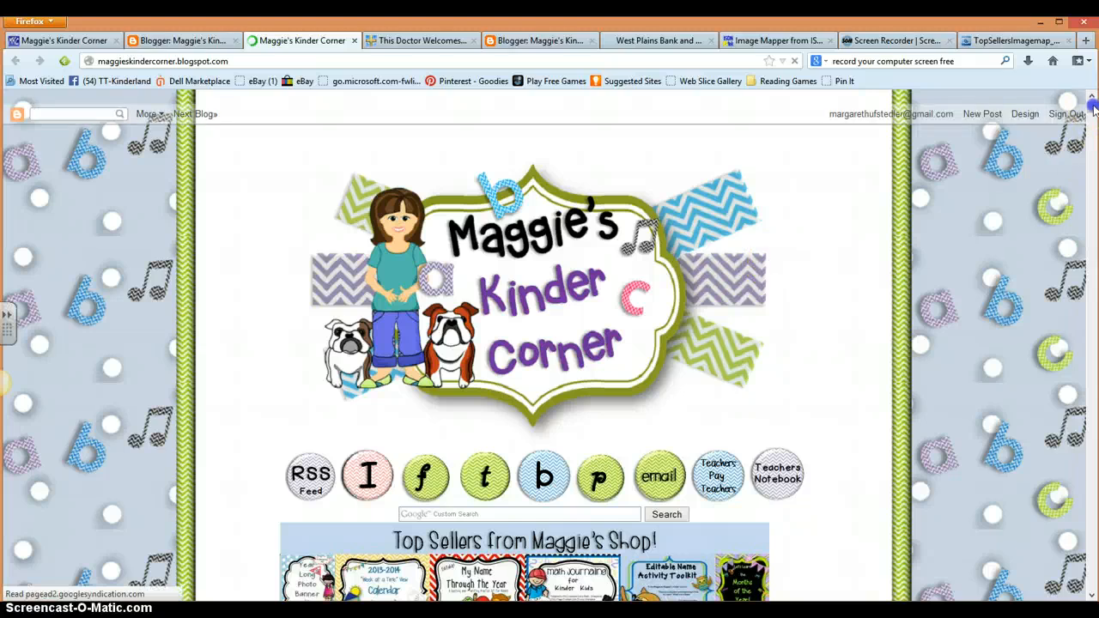
mouse_move(1094, 107)
mouse_down()
mouse_move(1093, 122)
mouse_move(1094, 104)
mouse_up()
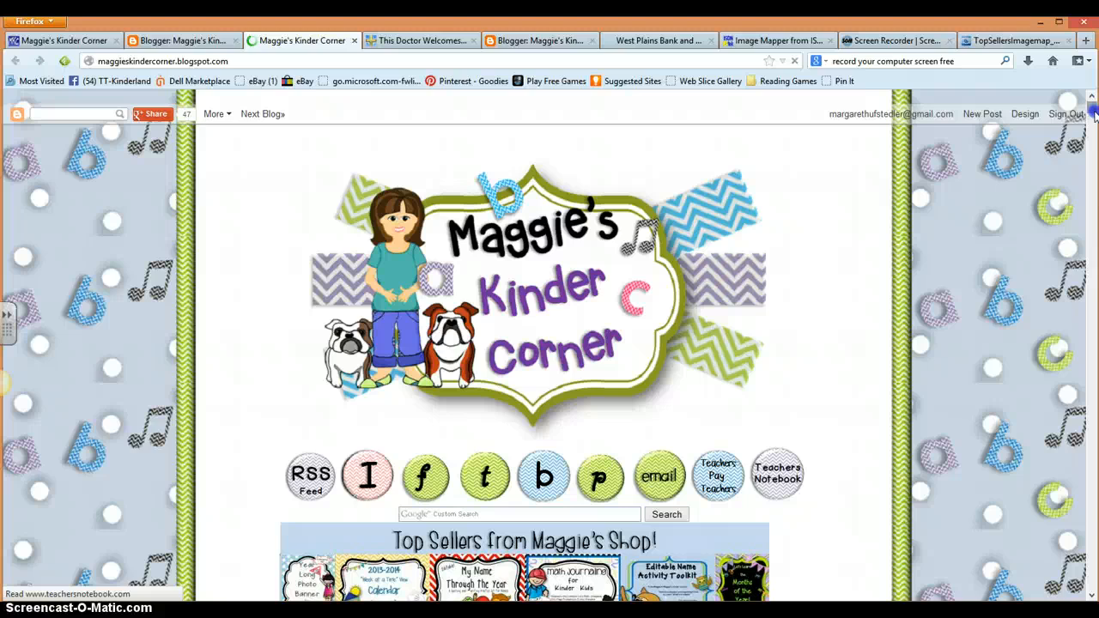
drag(1092, 110, 1093, 116)
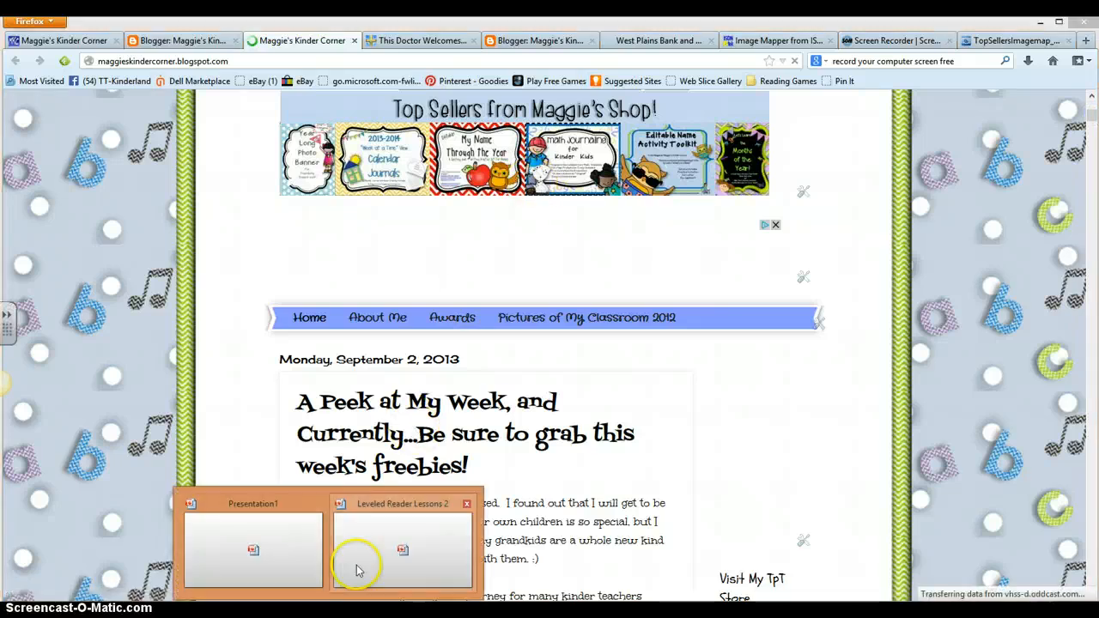
Switch to Presentation1 in PowerPoint, reposition the product covers, and place Math Journaling at the start of the green chevron table's lower row
click(294, 526)
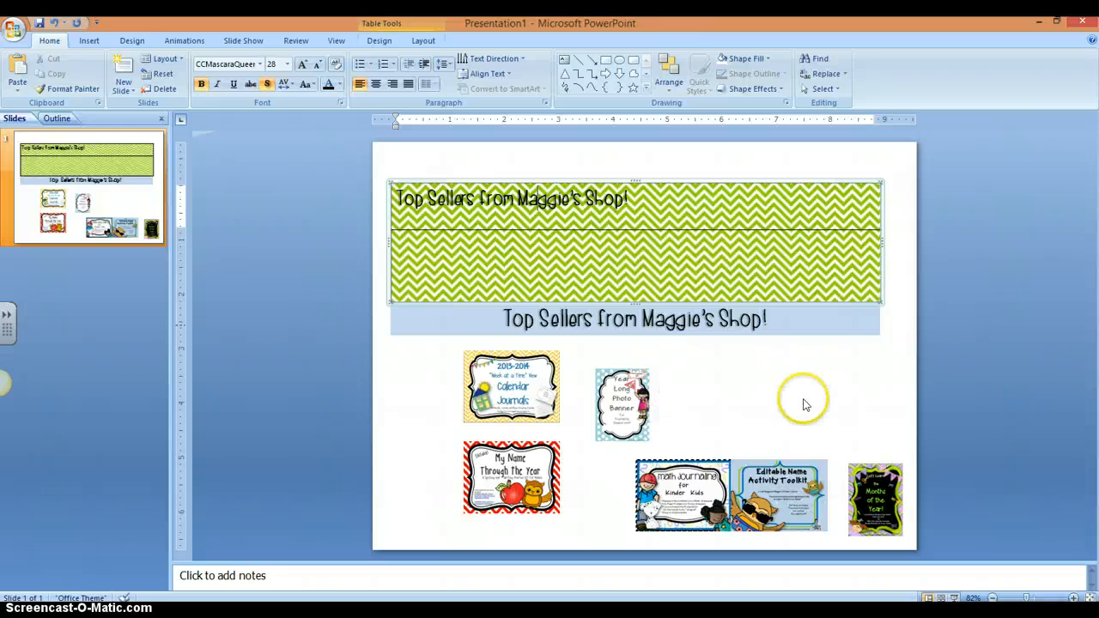
drag(520, 375, 457, 384)
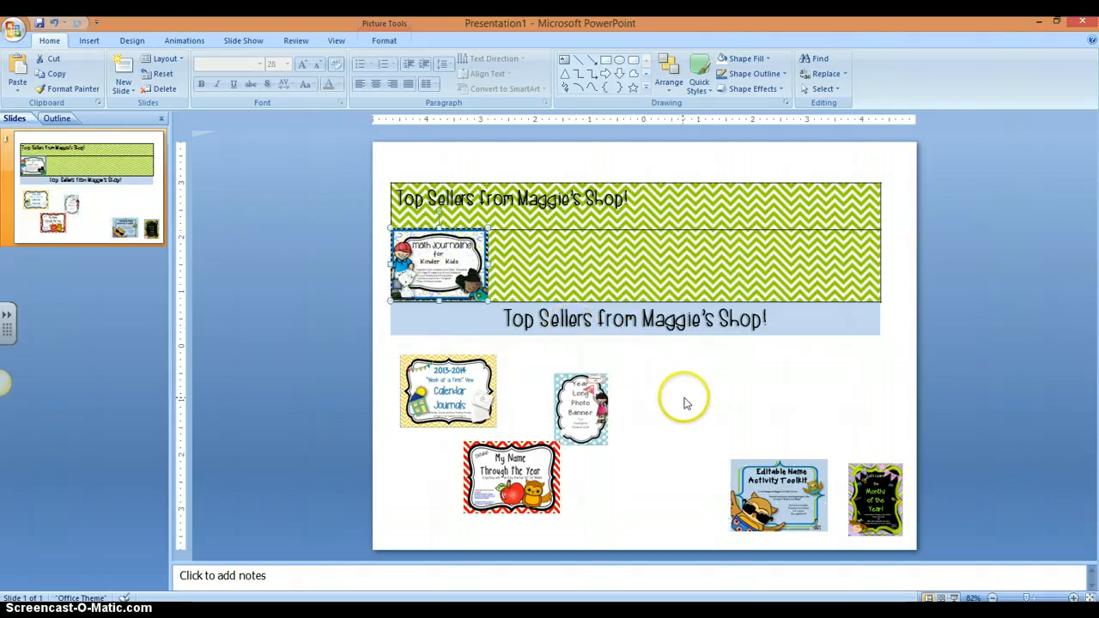
click(684, 404)
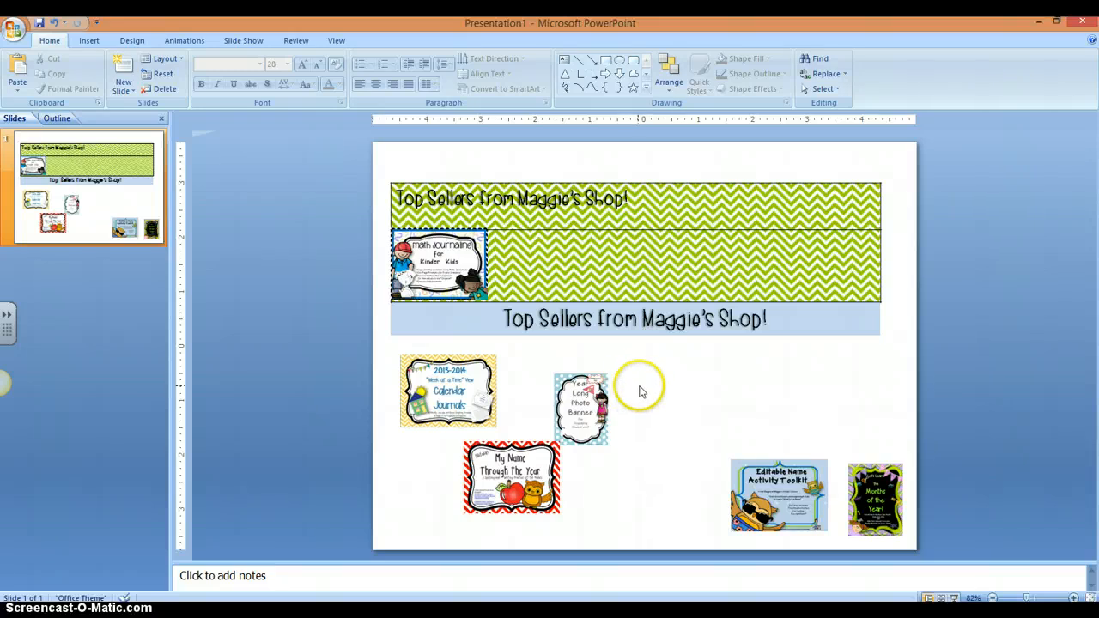
drag(432, 246, 431, 246)
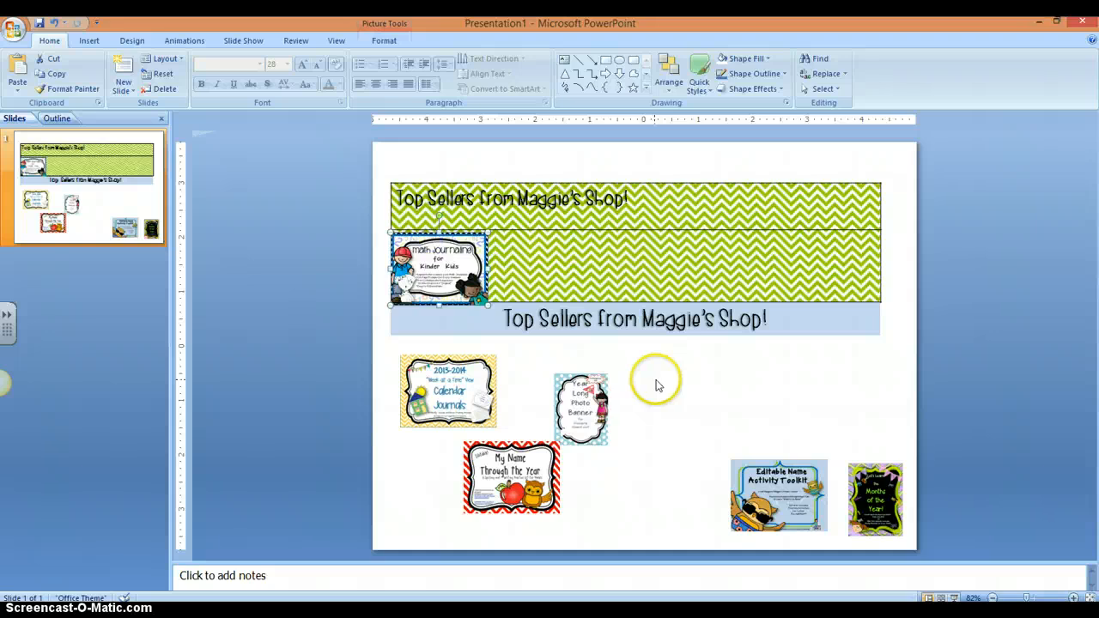